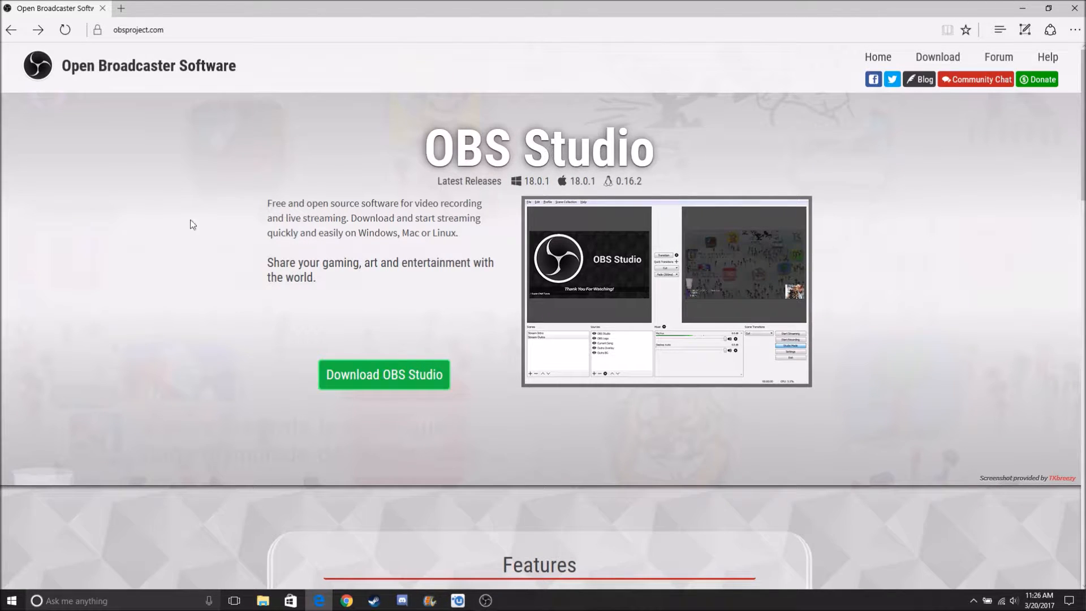
Open the OBS download page and review the installer options for OBS Studio and OBS Classic.
{"action": "left_click", "coordinate": [939, 58]}
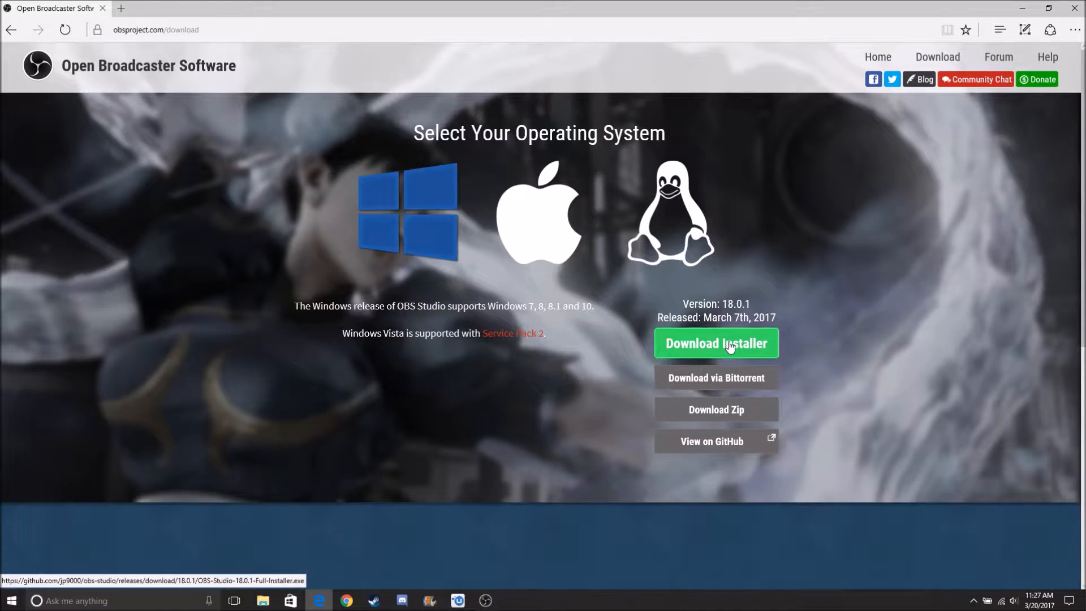
{"action": "scroll", "coordinate": [822, 292], "scroll_direction": "down", "scroll_amount": 8}
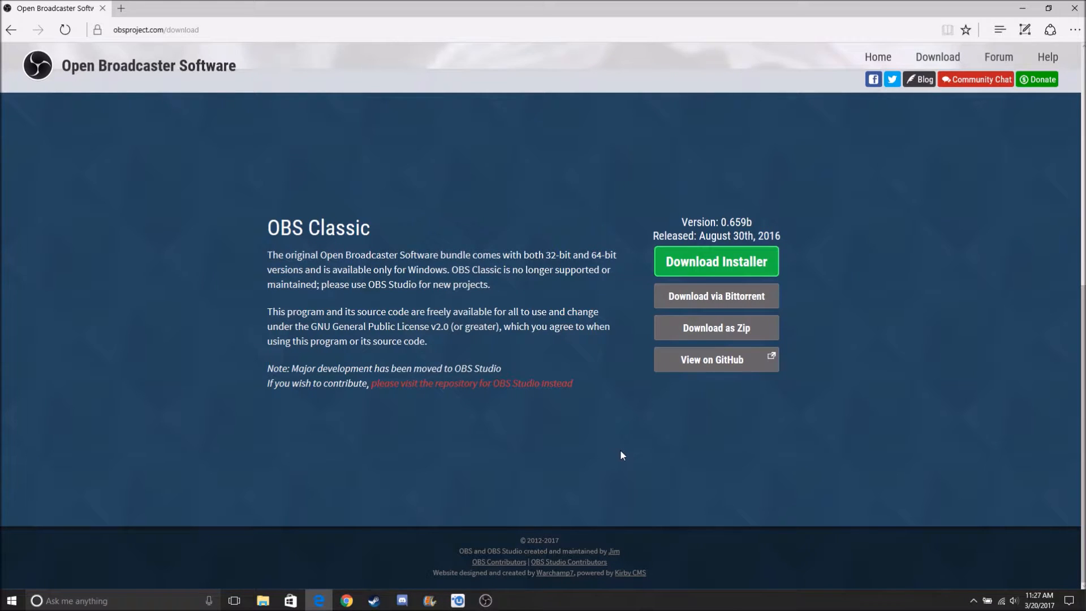
{"action": "scroll", "coordinate": [928, 406], "scroll_direction": "up", "scroll_amount": 7}
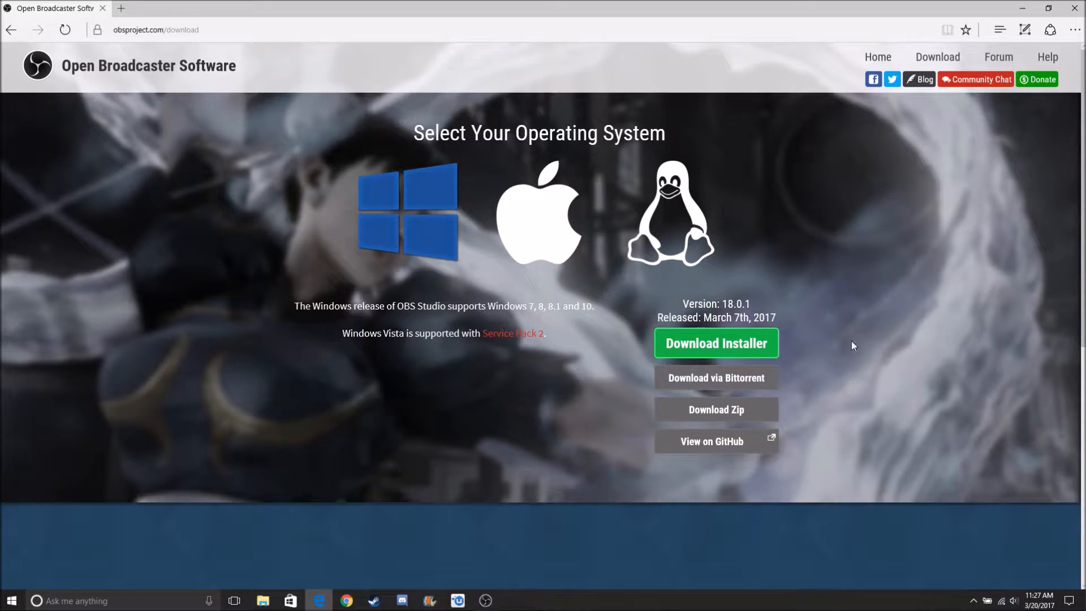
{"action": "scroll", "coordinate": [852, 345], "scroll_direction": "down", "scroll_amount": 6}
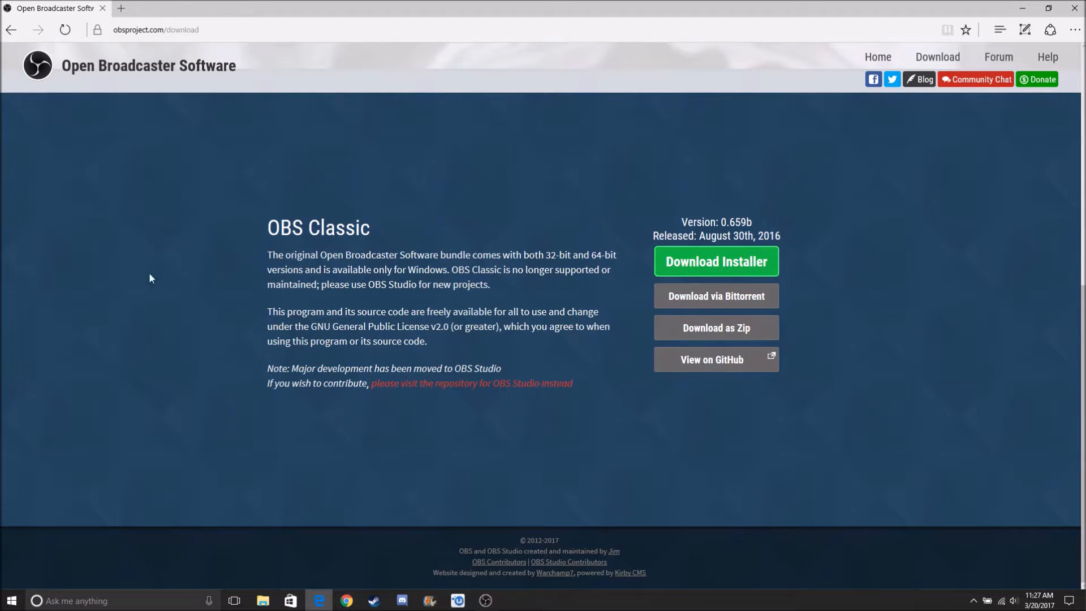
{"action": "scroll", "coordinate": [874, 316], "scroll_direction": "up", "scroll_amount": 5}
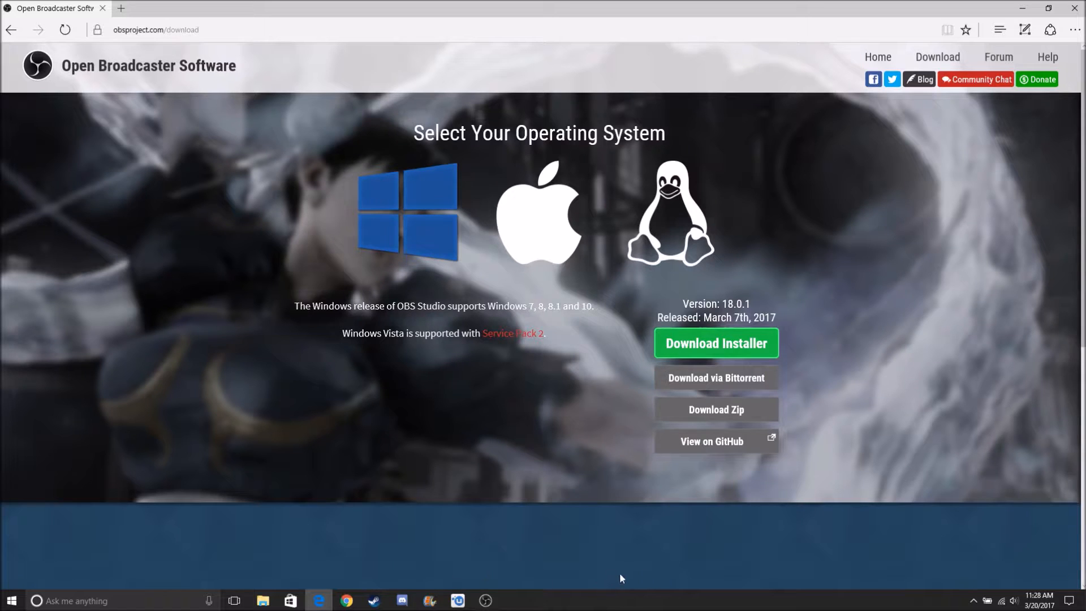
Open the Downloads folder in File Explorer and close the web browser.
{"action": "left_click", "coordinate": [263, 600]}
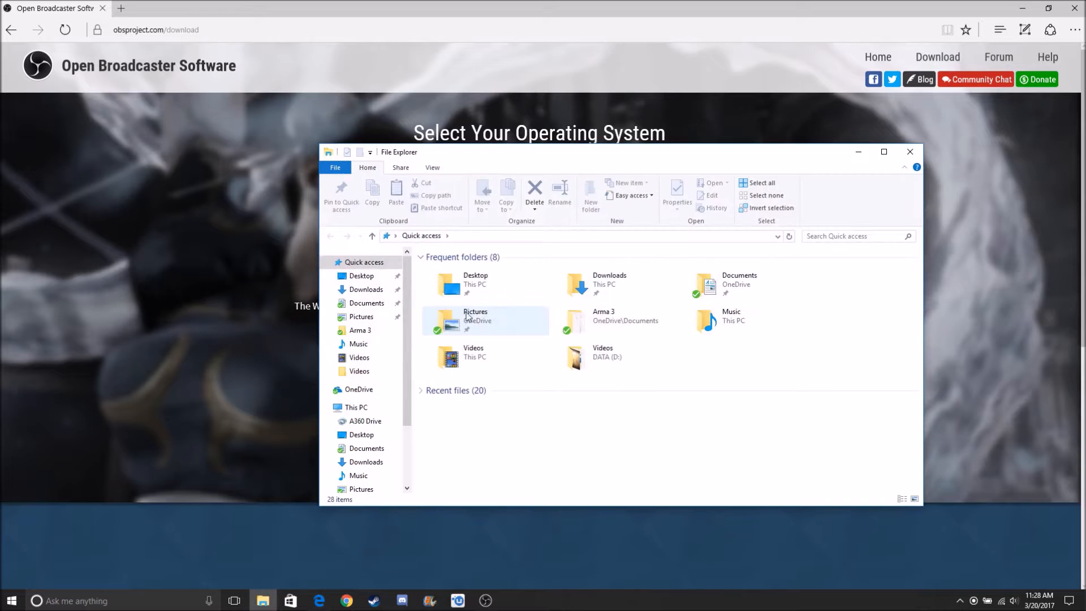
{"action": "left_click", "coordinate": [362, 289]}
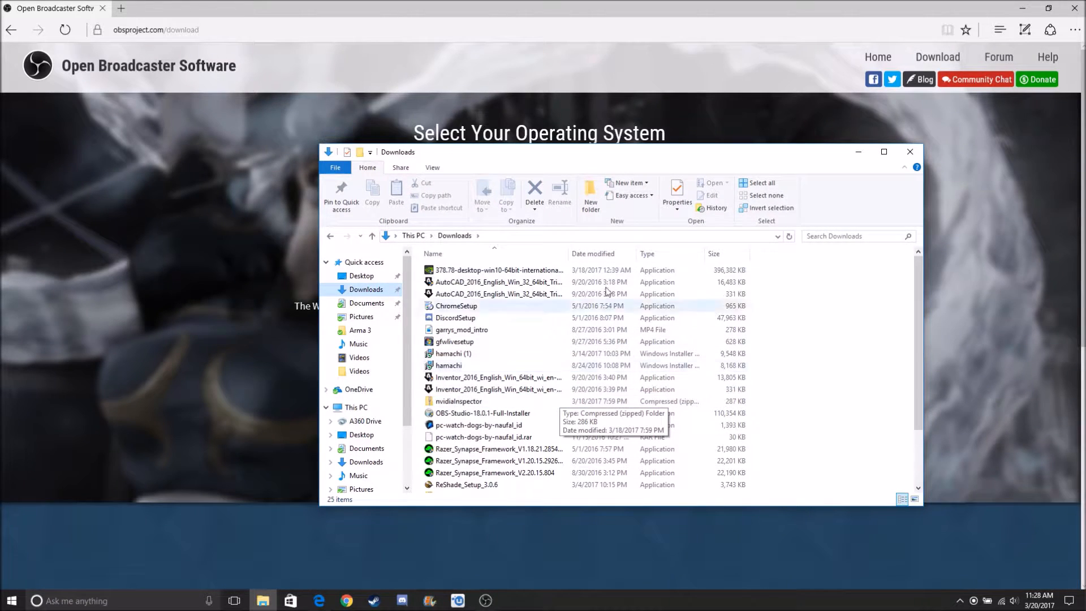
{"action": "left_click", "coordinate": [1075, 8]}
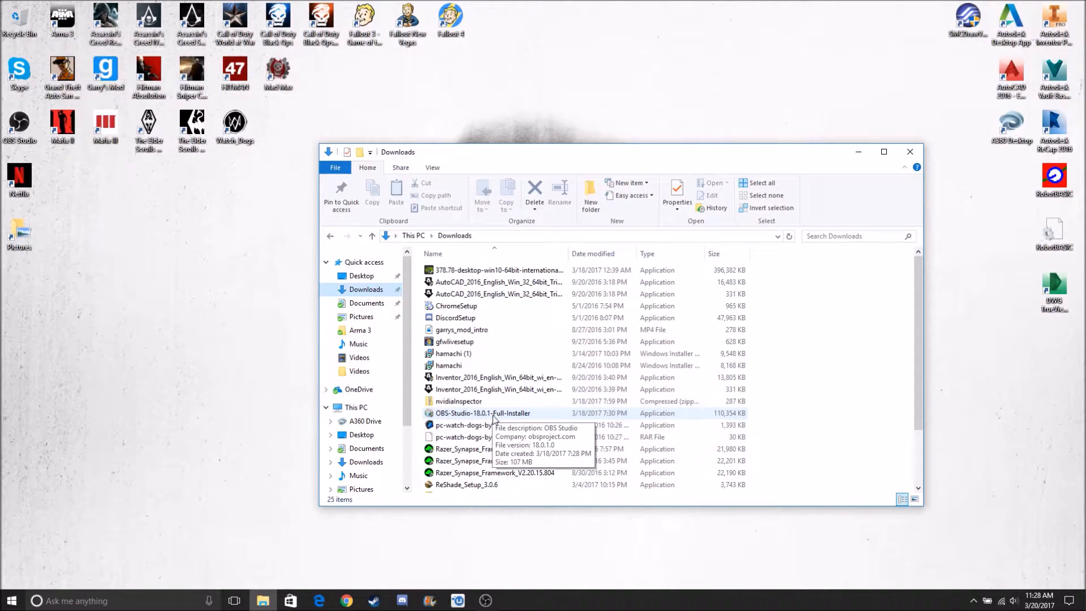
Try to install OBS Studio by running the OBS-Studio-18.0.1-Full-Installer file.
{"action": "double_click", "coordinate": [494, 414]}
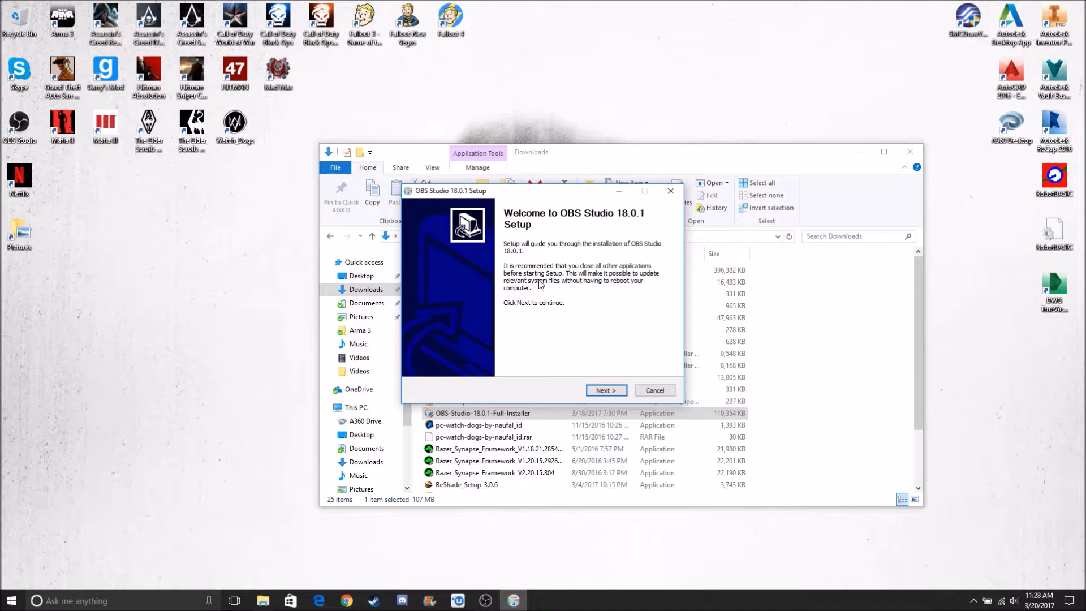
{"action": "left_click", "coordinate": [615, 392]}
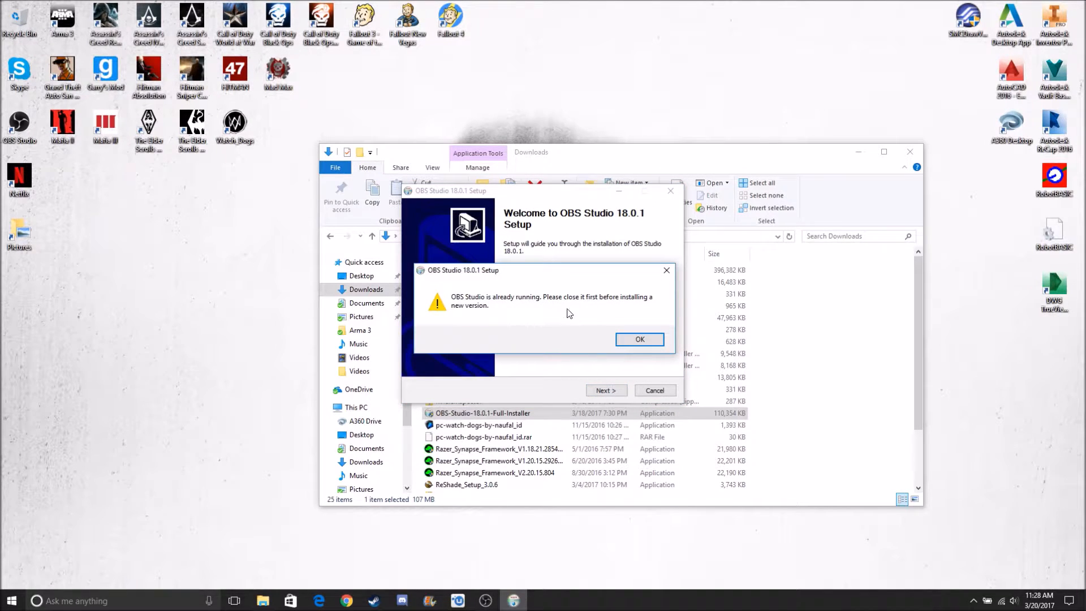
{"action": "left_click", "coordinate": [636, 341]}
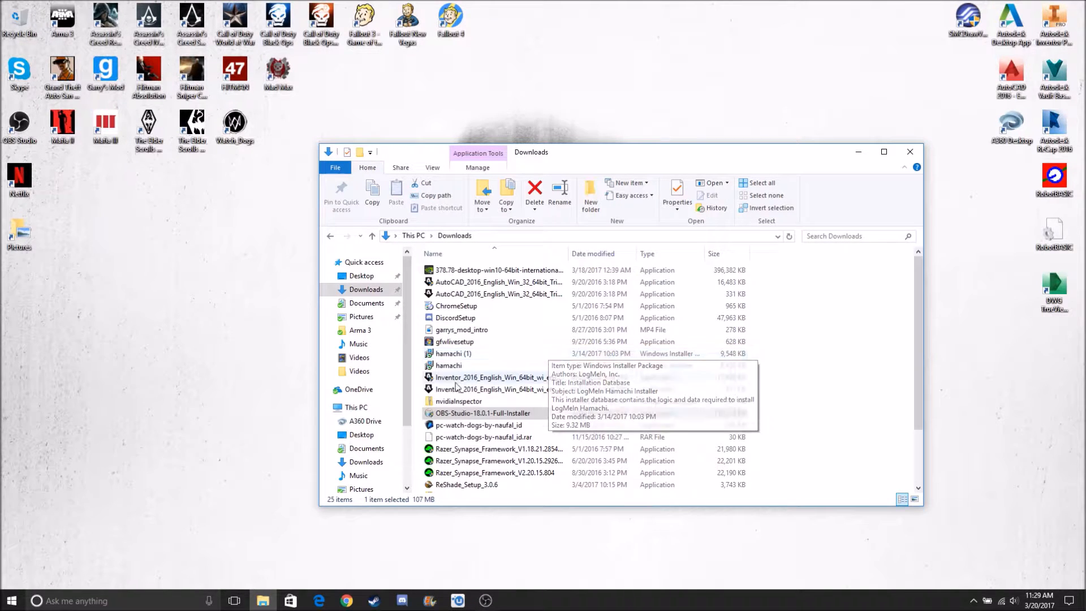
Examine the obs-studio folder inside Personal Folder on the DATA (D:) drive and close File Explorer.
{"action": "scroll", "coordinate": [382, 417], "scroll_direction": "down", "scroll_amount": 2}
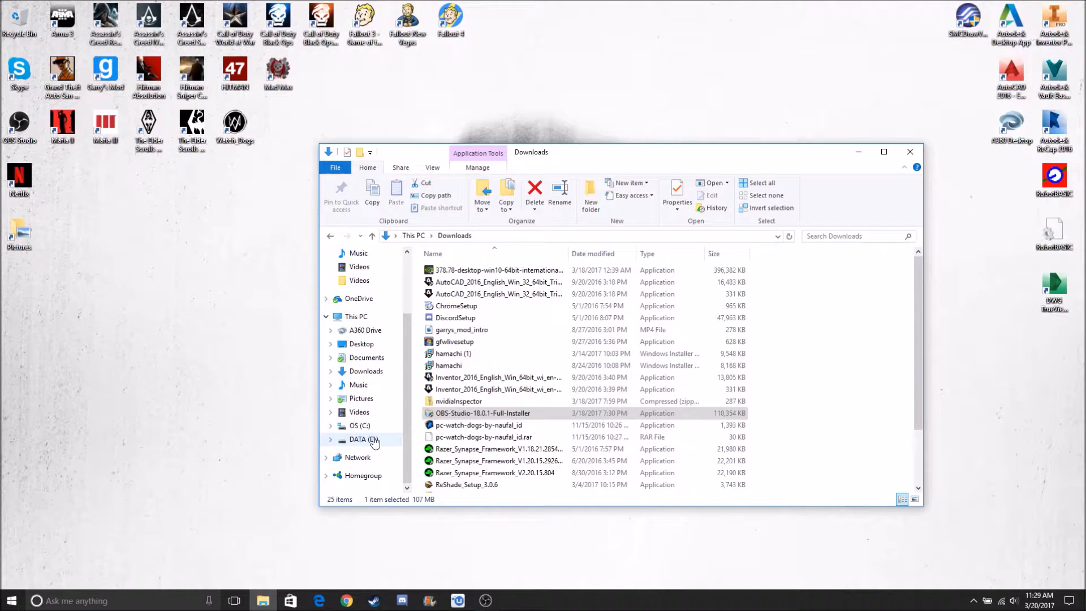
{"action": "left_click", "coordinate": [374, 441]}
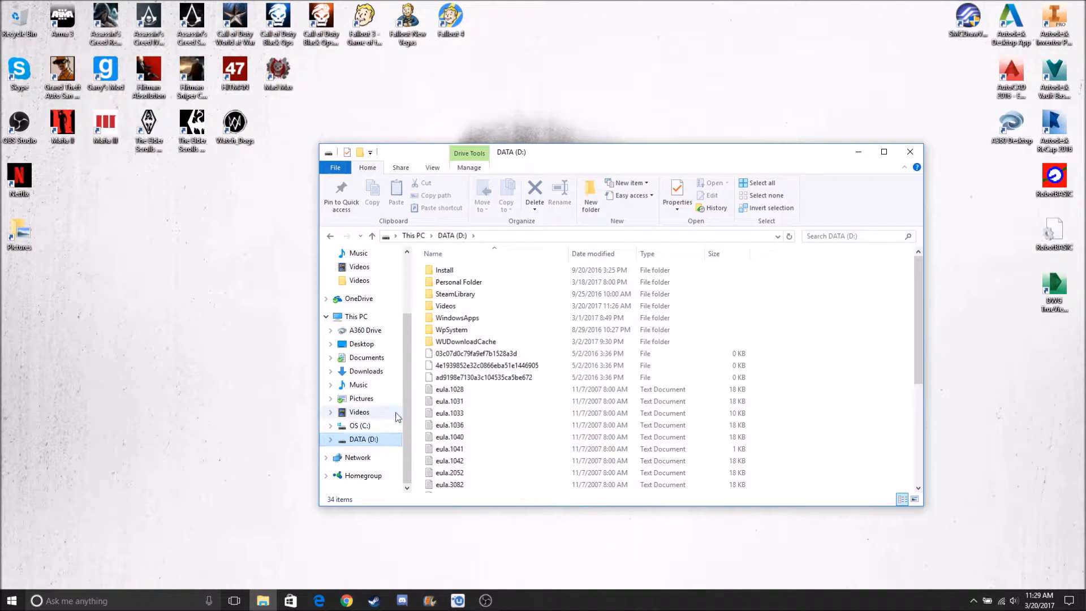
{"action": "double_click", "coordinate": [468, 283]}
{"action": "double_click", "coordinate": [464, 294]}
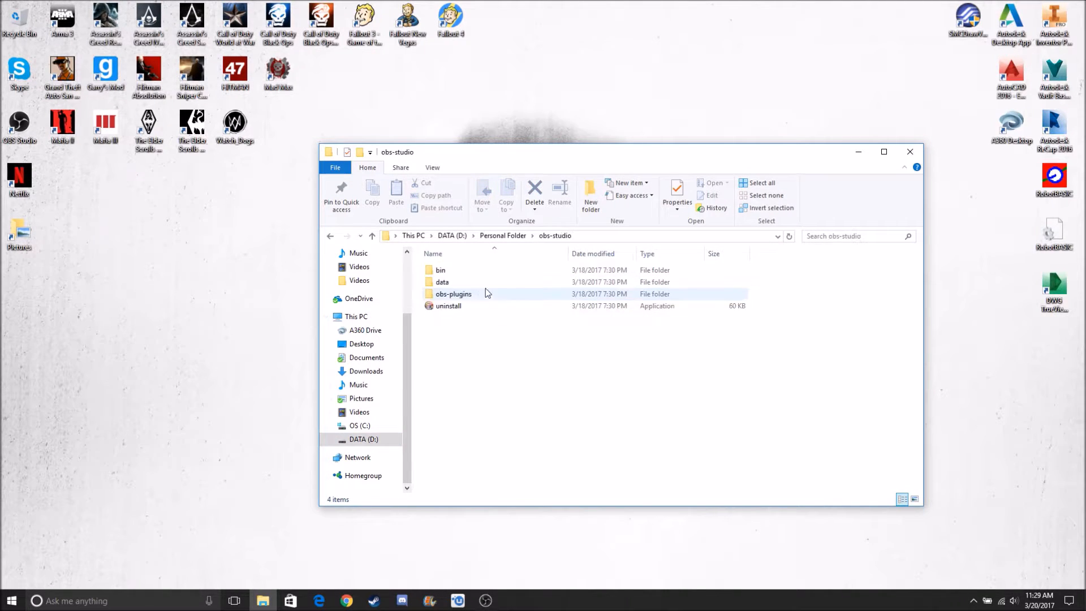
{"action": "left_click", "coordinate": [331, 236]}
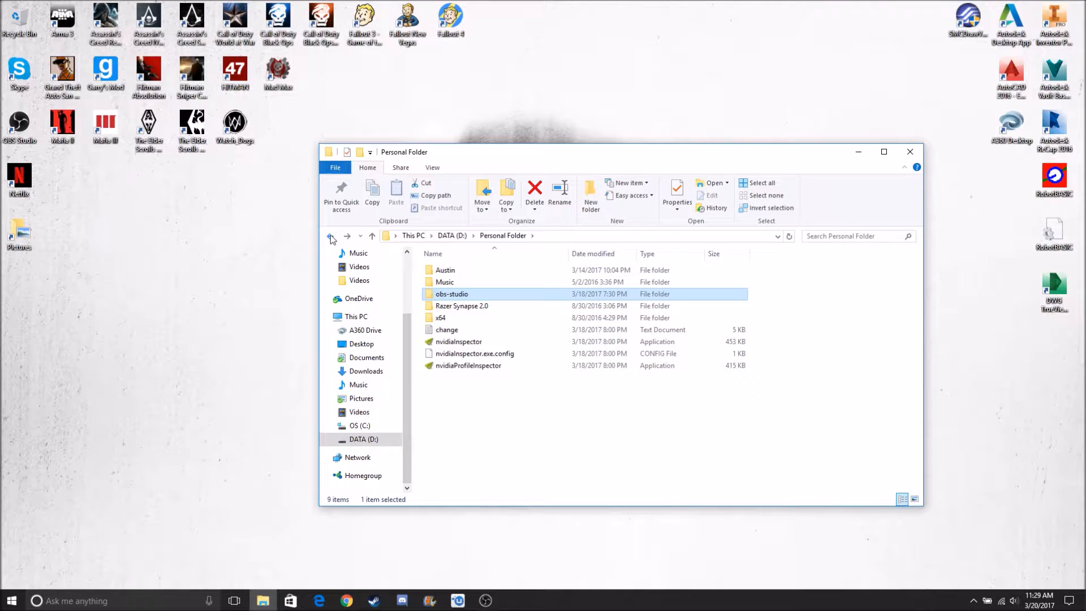
{"action": "left_click", "coordinate": [331, 236]}
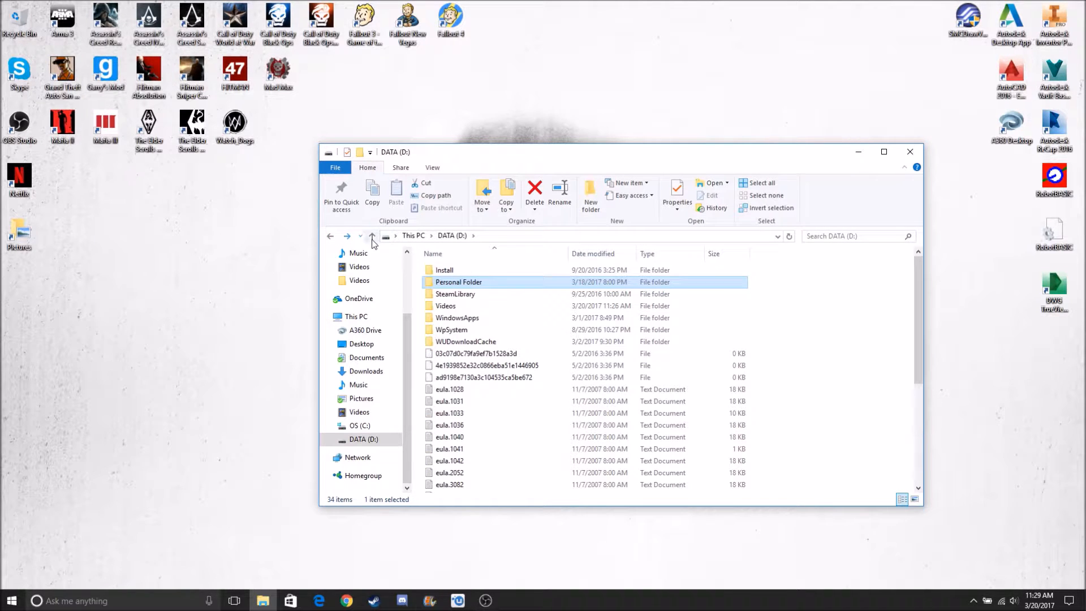
{"action": "left_click", "coordinate": [911, 154]}
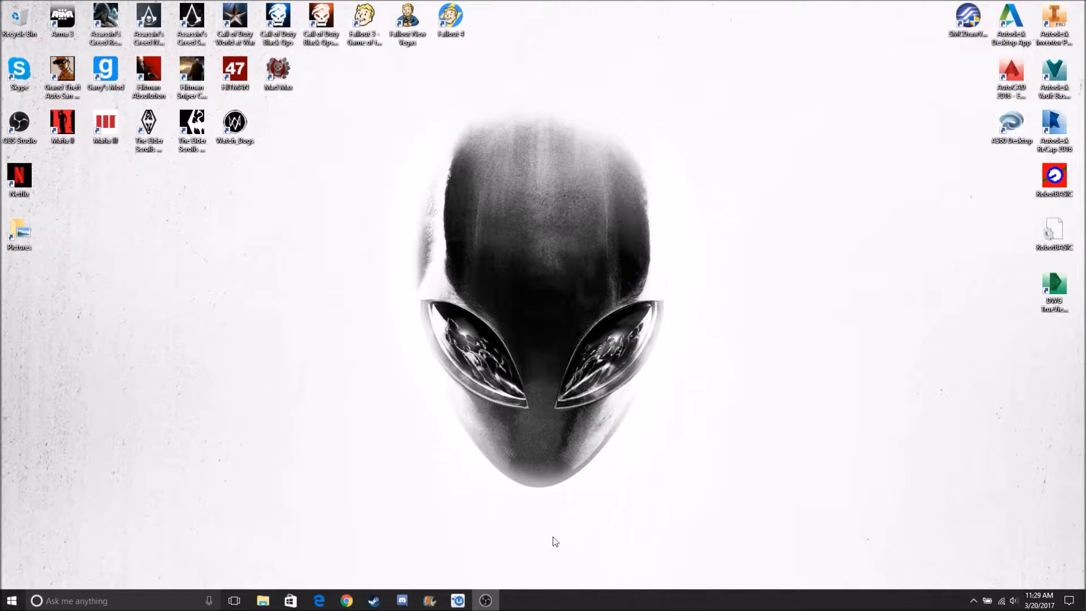
Switch to OBS Studio, preview the Gameplay scene and return to the Screen scene.
{"action": "left_click", "coordinate": [486, 602]}
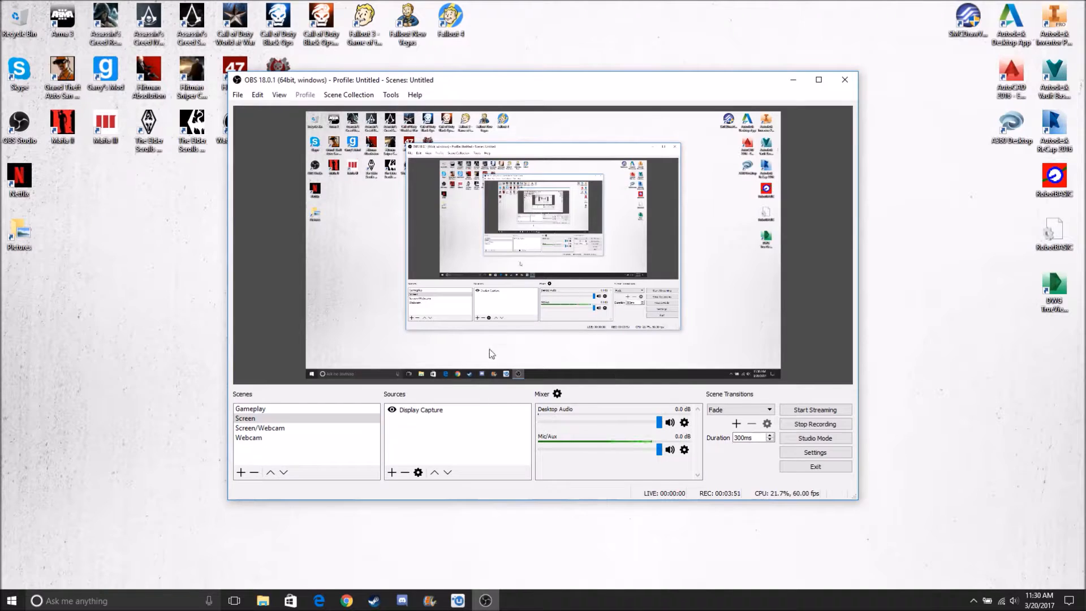
{"action": "left_click", "coordinate": [262, 410]}
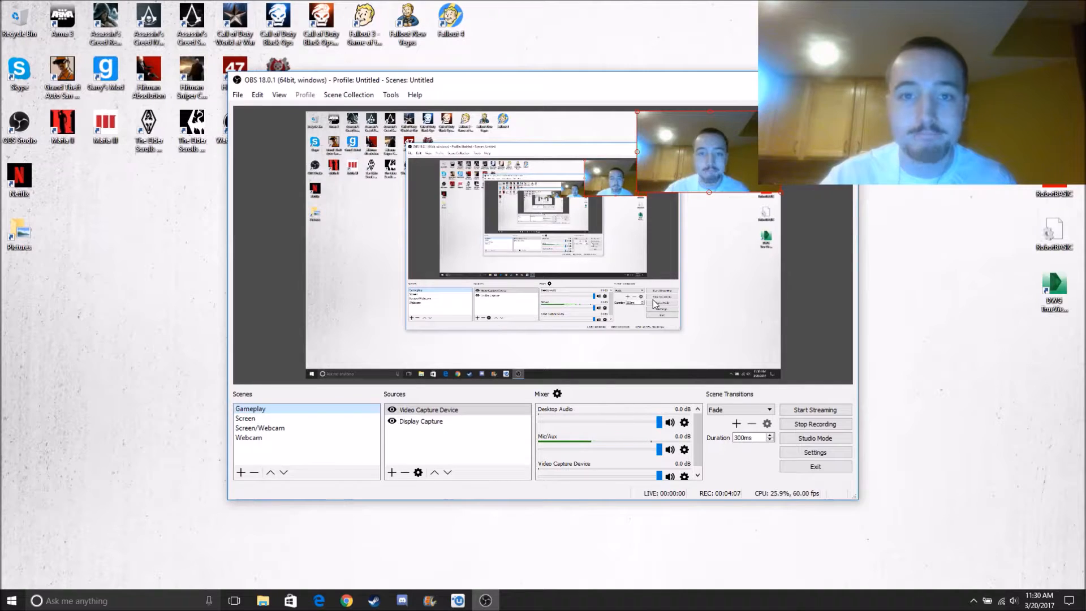
{"action": "left_click", "coordinate": [270, 418]}
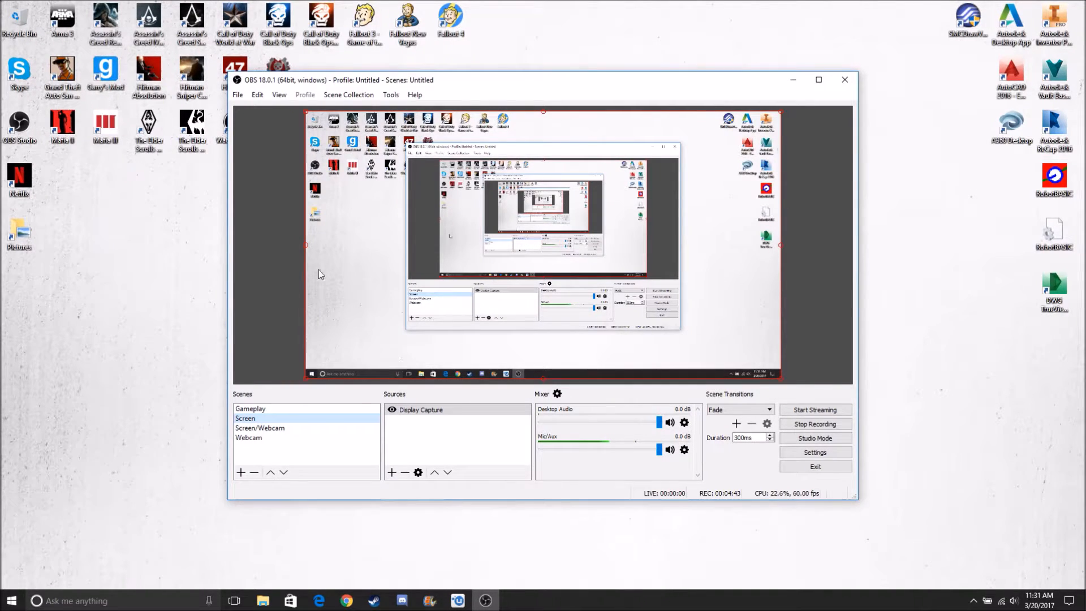
Review the Output section of the settings, including streaming bitrate, recording path and format, and close the settings.
{"action": "left_click", "coordinate": [238, 95]}
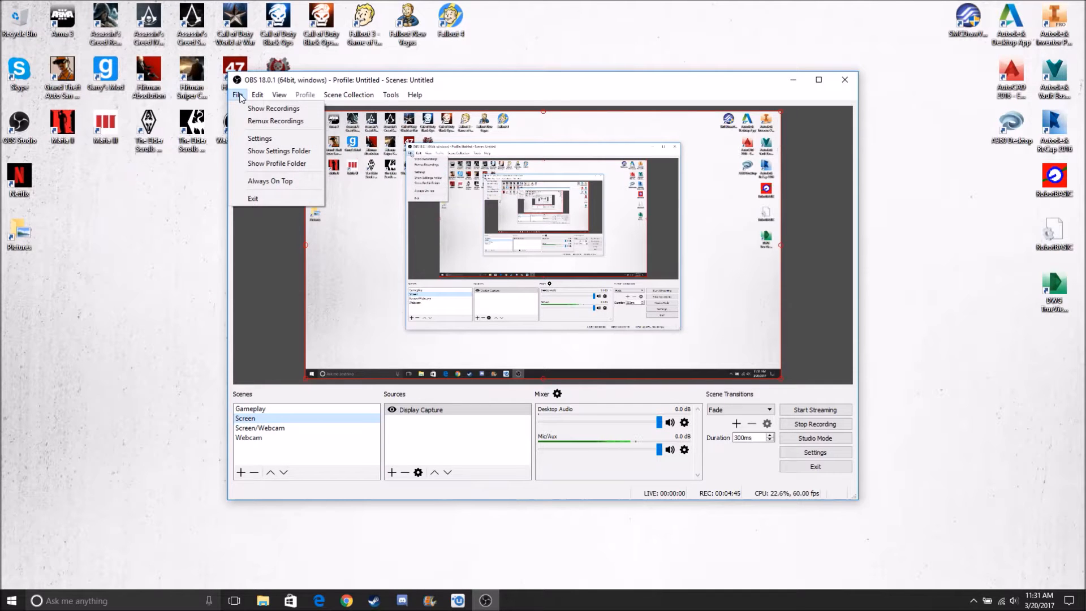
{"action": "left_click", "coordinate": [263, 139]}
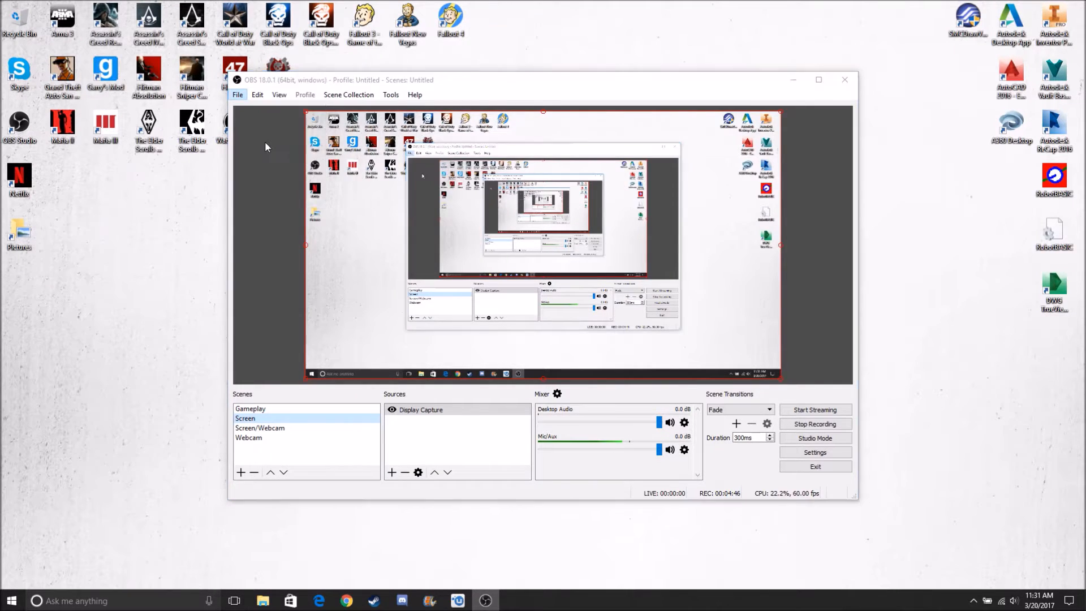
{"action": "left_click", "coordinate": [315, 162]}
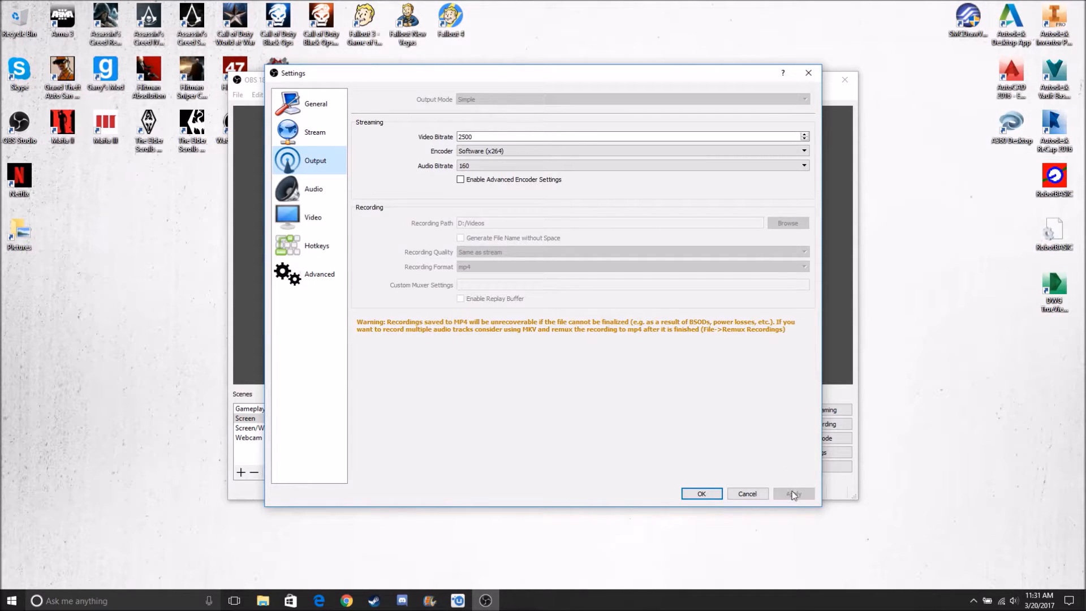
{"action": "left_click", "coordinate": [712, 497]}
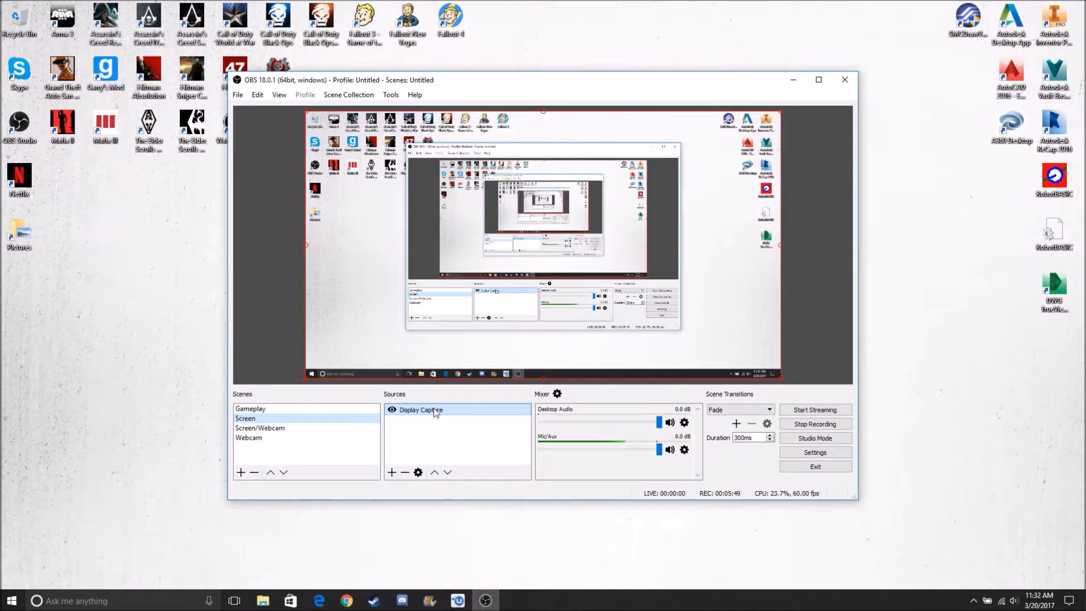
Add a new scene containing a new Display Capture source for Display 0: 1920x1080 with cursor capture enabled.
{"action": "right_click", "coordinate": [287, 450]}
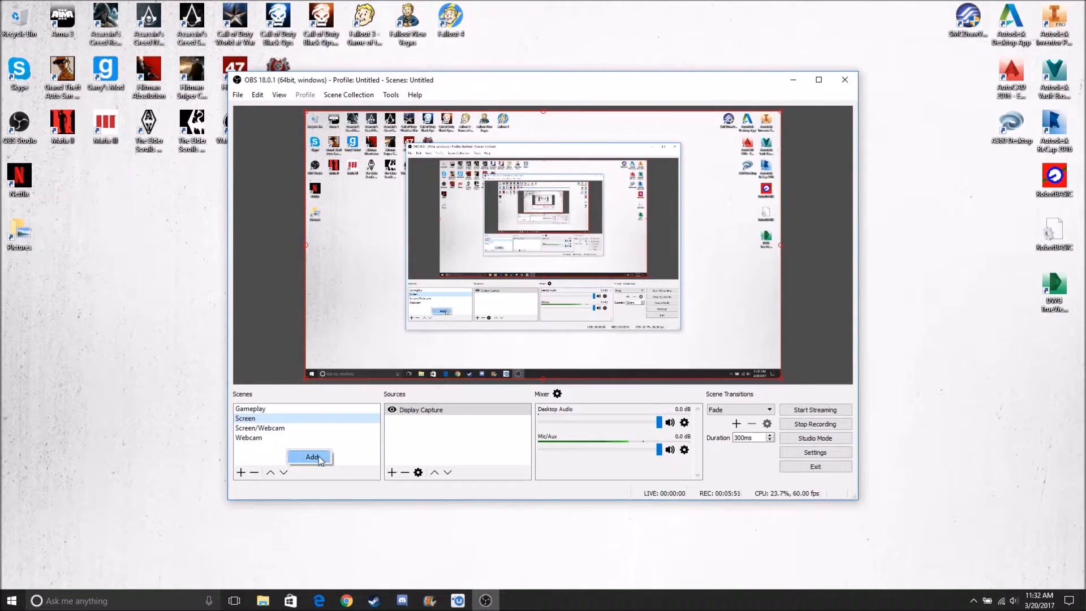
{"action": "left_click", "coordinate": [312, 457]}
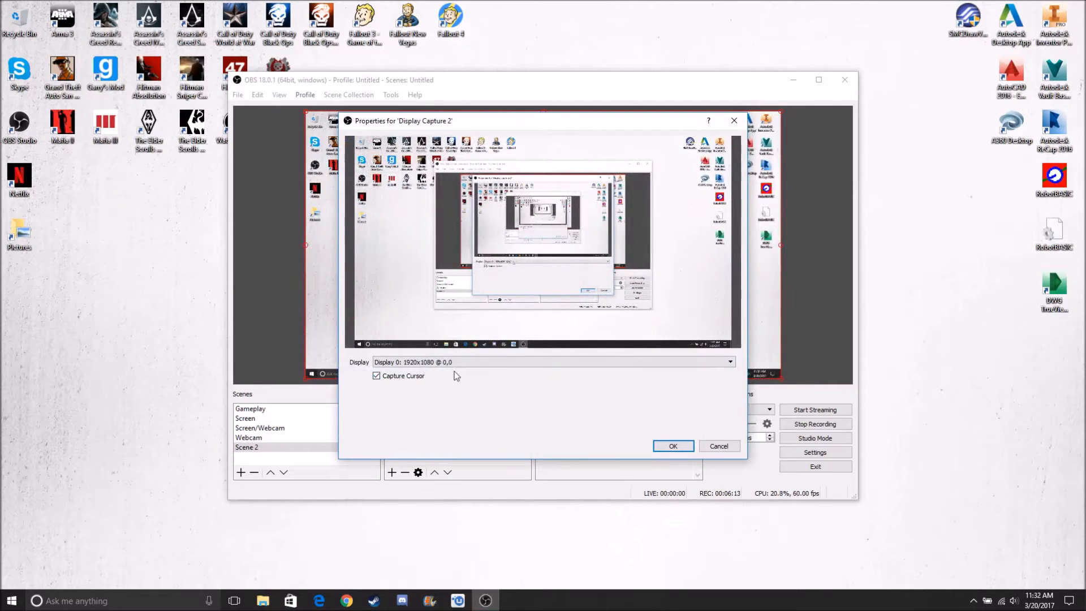
{"action": "left_click", "coordinate": [730, 364]}
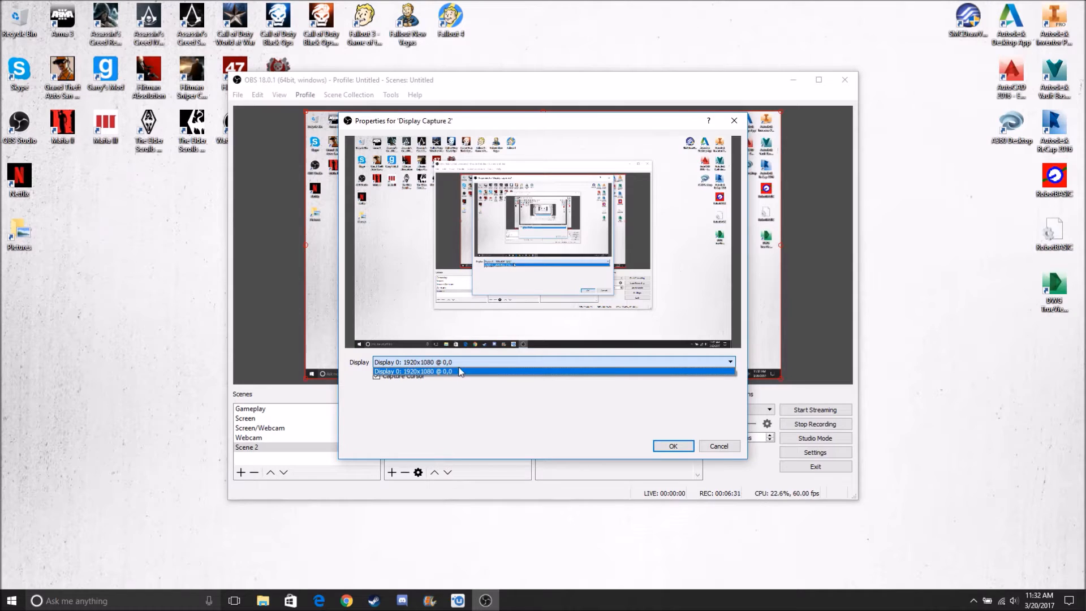
{"action": "left_click", "coordinate": [731, 363]}
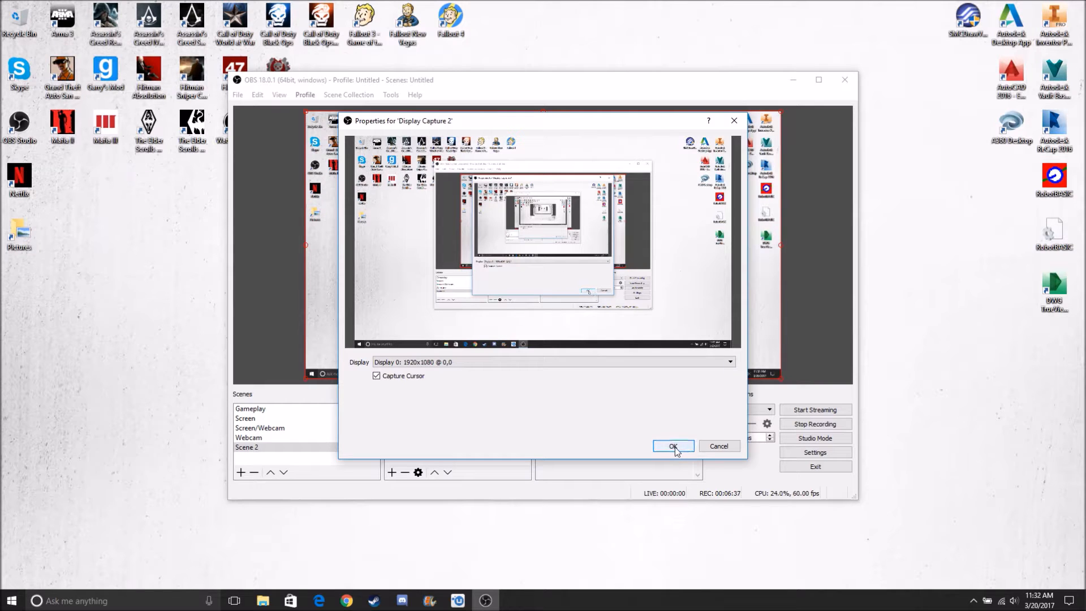
{"action": "left_click", "coordinate": [727, 447]}
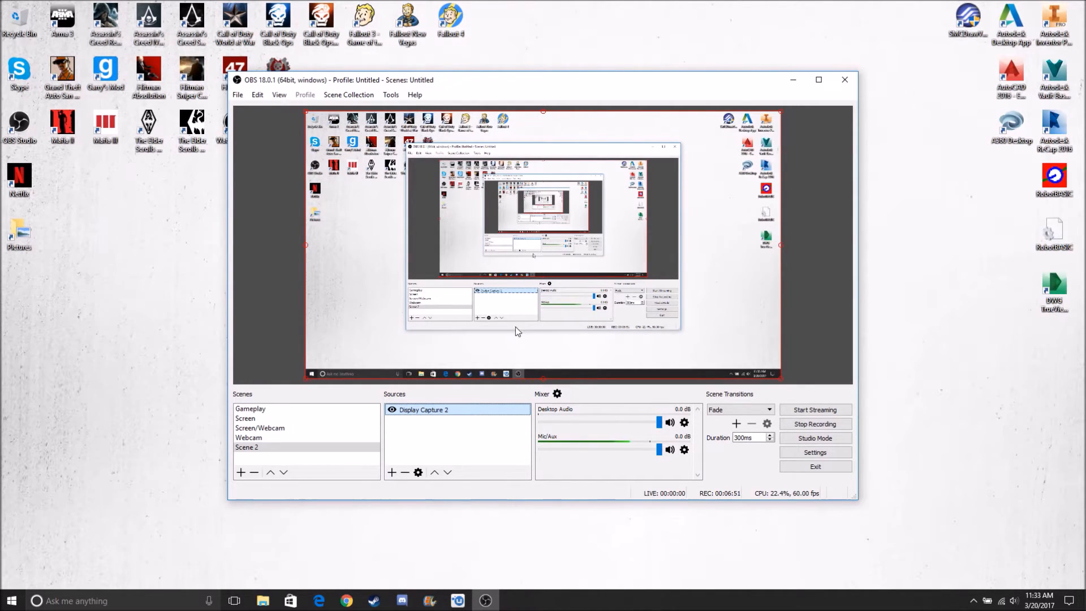
Reopen the properties of the Display Capture 2 source and check its available displays without changing anything.
{"action": "right_click", "coordinate": [431, 411]}
{"action": "left_click", "coordinate": [480, 555]}
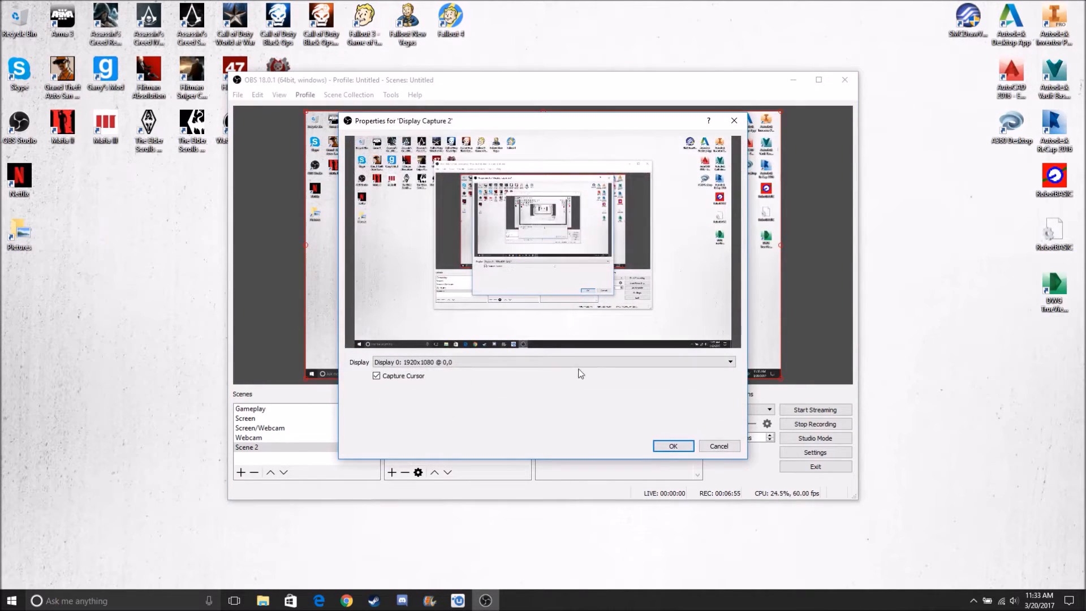
{"action": "left_click", "coordinate": [729, 365]}
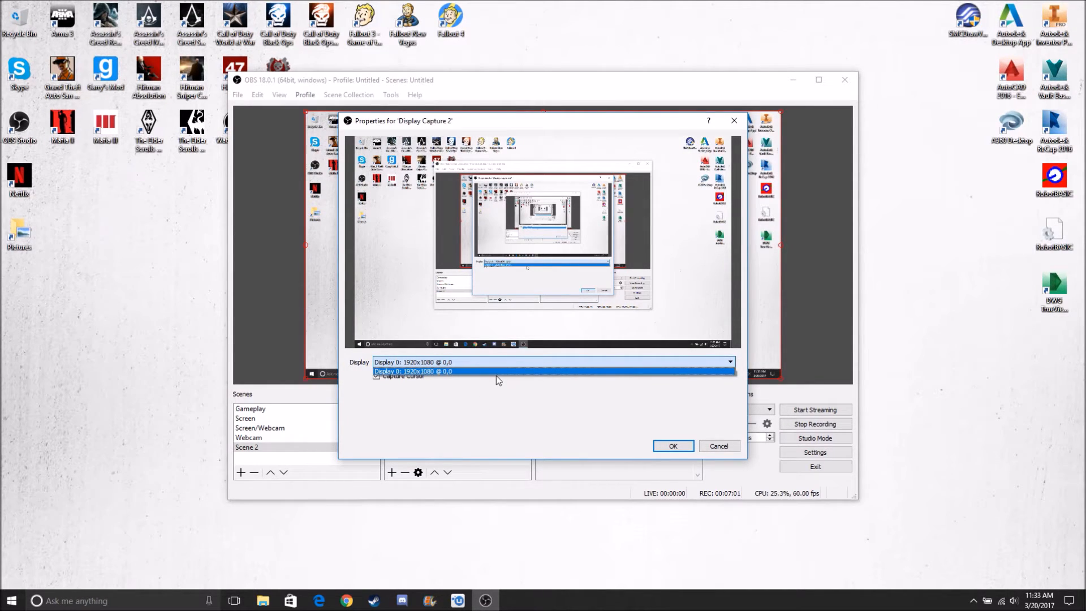
{"action": "left_click", "coordinate": [721, 446]}
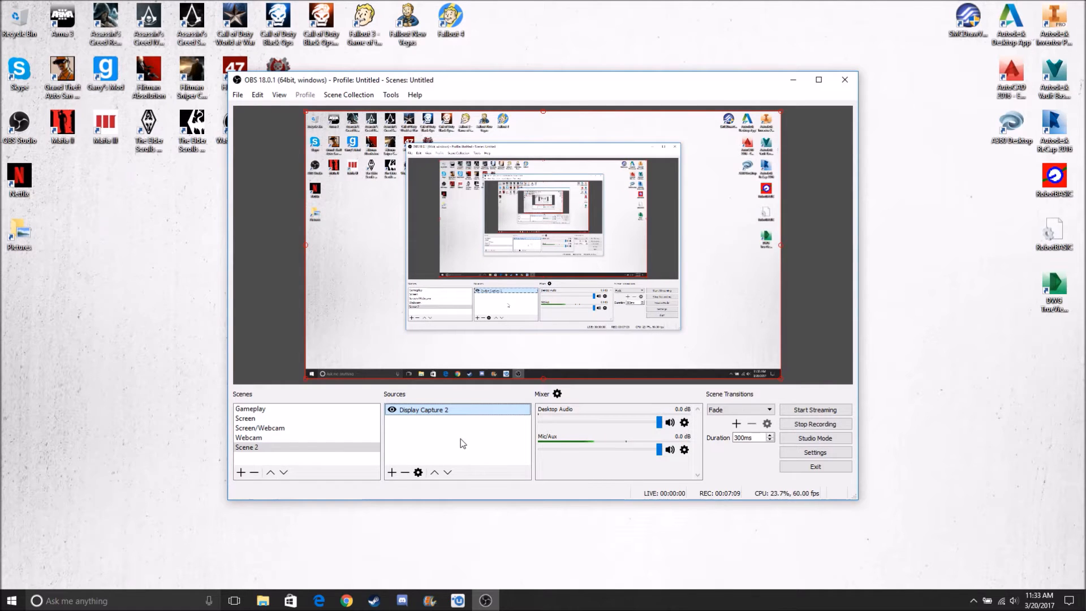
Add a new source of type Game Capture to the Scene 2 scene, keeping the suggested name.
{"action": "right_click", "coordinate": [427, 425]}
{"action": "mouse_move", "coordinate": [460, 435]}
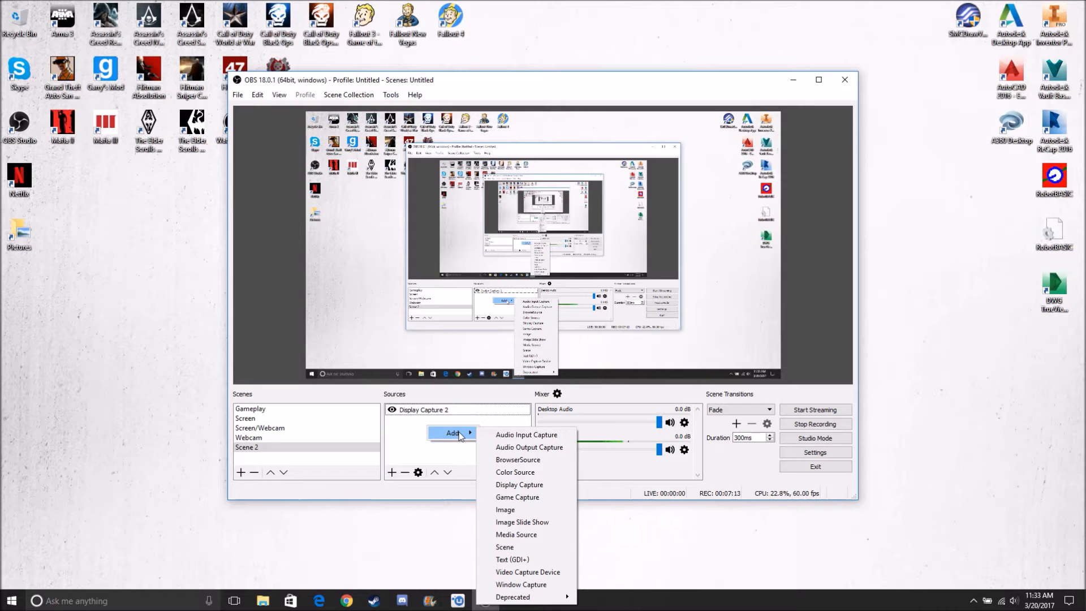
{"action": "left_click", "coordinate": [532, 498]}
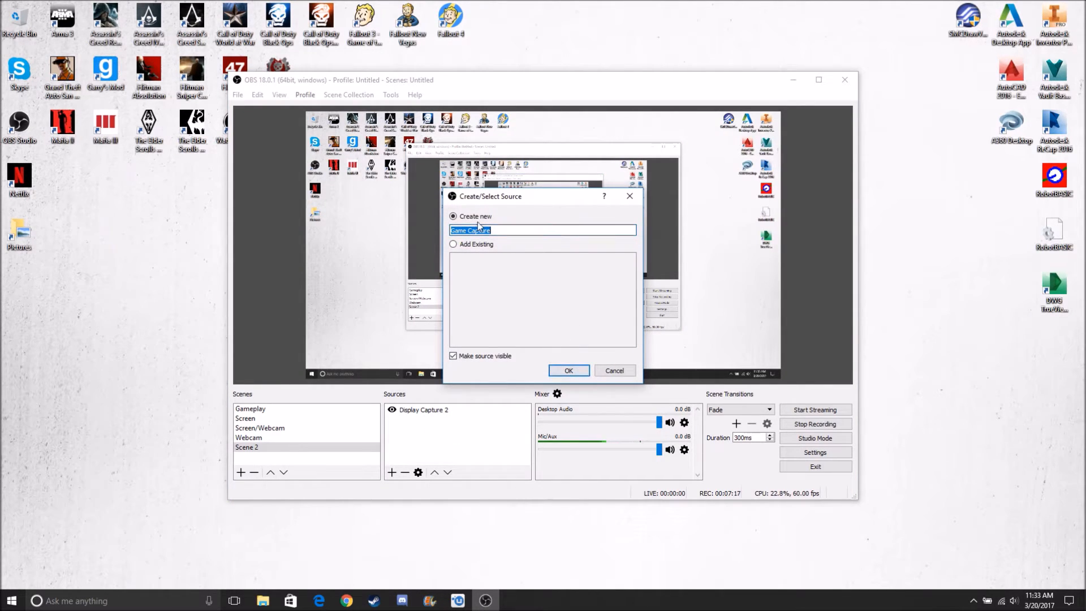
{"action": "left_click", "coordinate": [583, 371]}
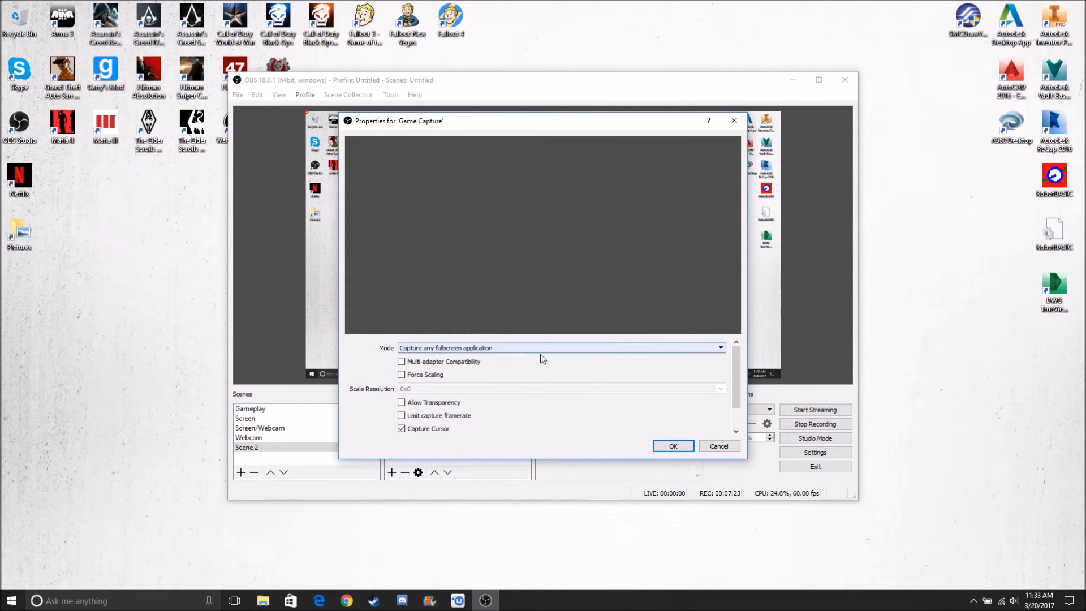
Try the Capture specific window mode for the game capture, check its window choices and cancel the properties.
{"action": "left_click", "coordinate": [720, 347]}
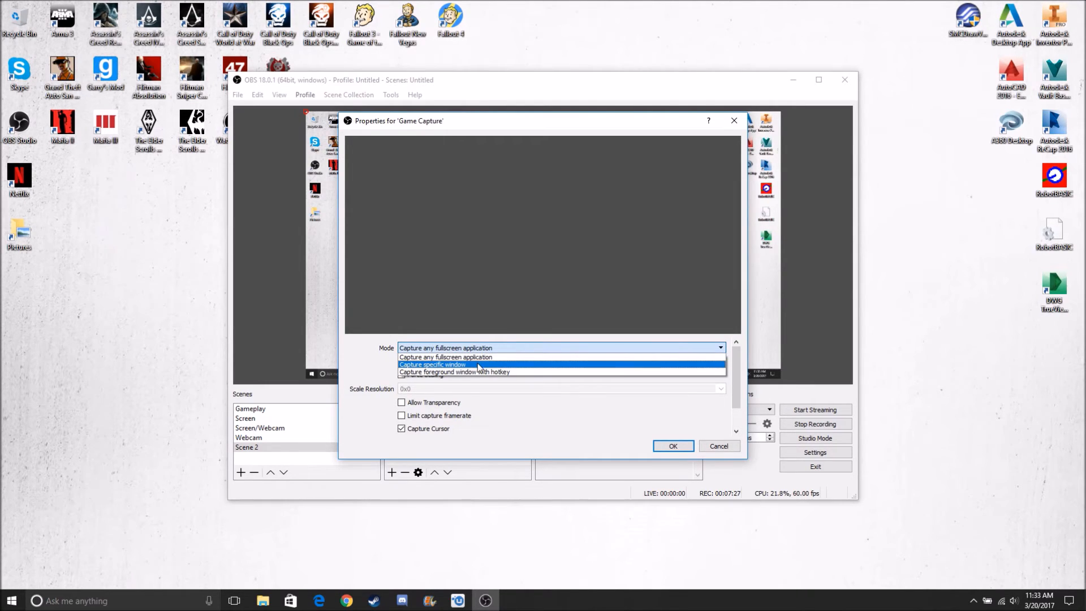
{"action": "left_click", "coordinate": [480, 364]}
{"action": "left_click", "coordinate": [720, 334]}
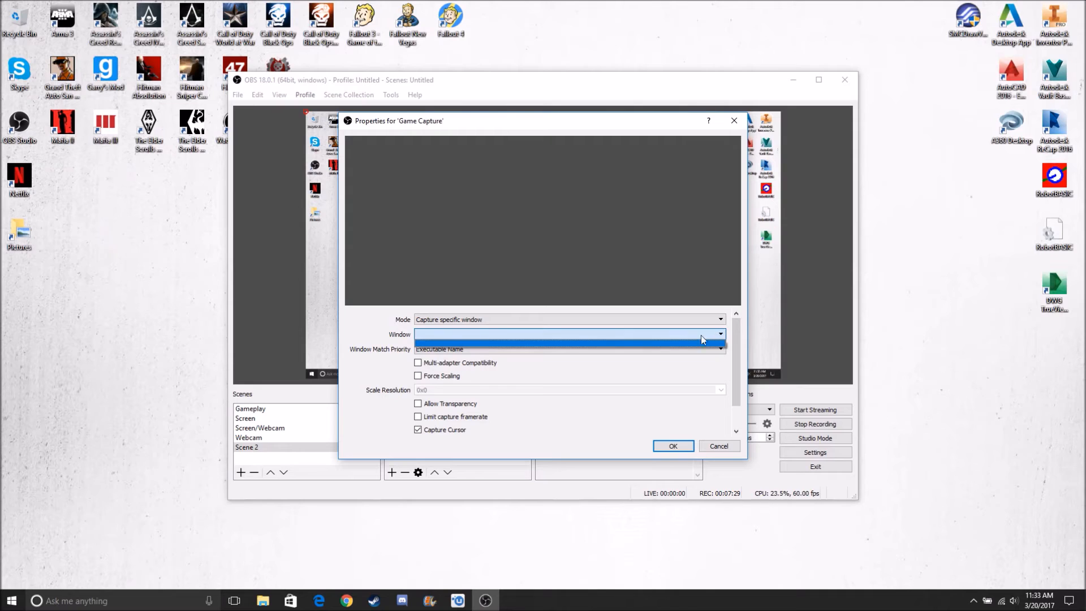
{"action": "left_click", "coordinate": [560, 344]}
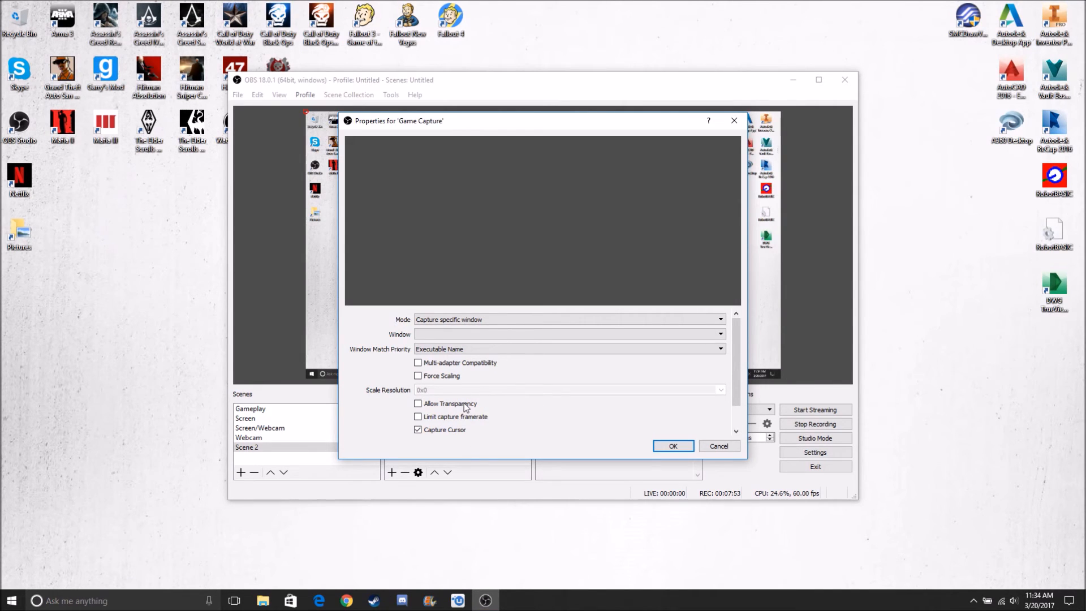
{"action": "left_click", "coordinate": [714, 442]}
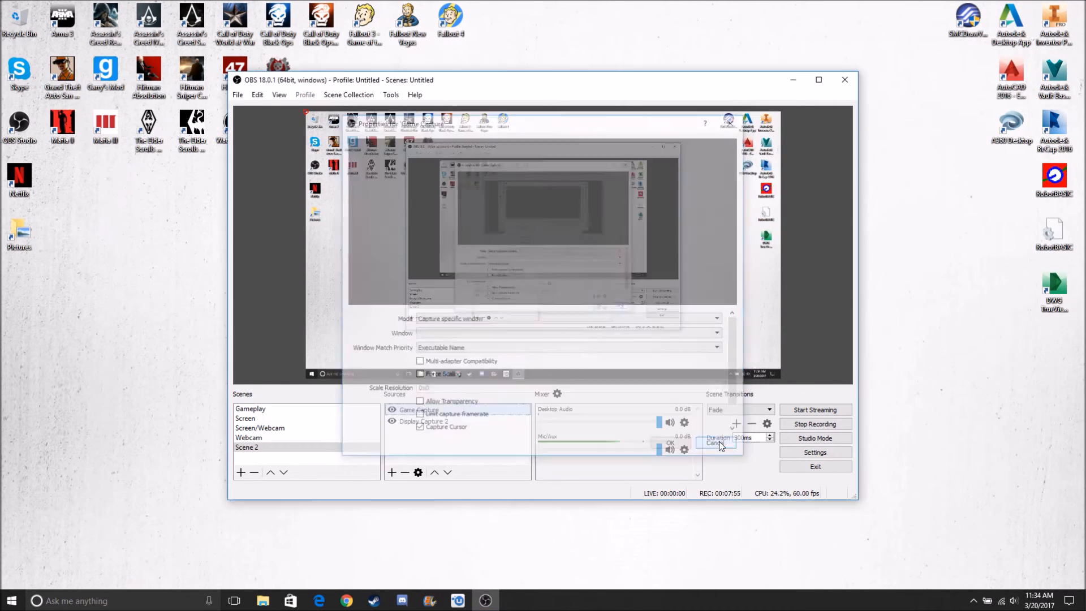